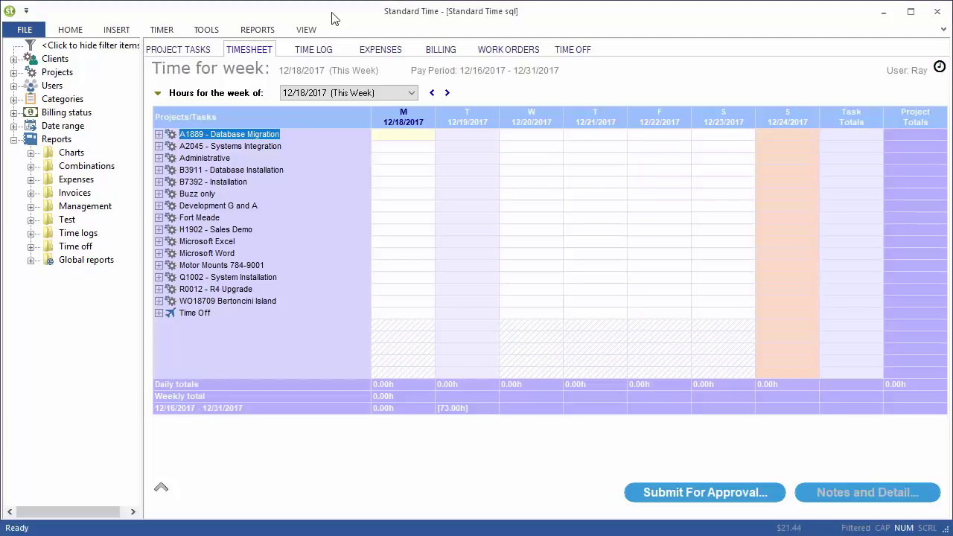
Open the shop inventory and examine the wood panel's name, description and Create new expense setting
click(206, 30)
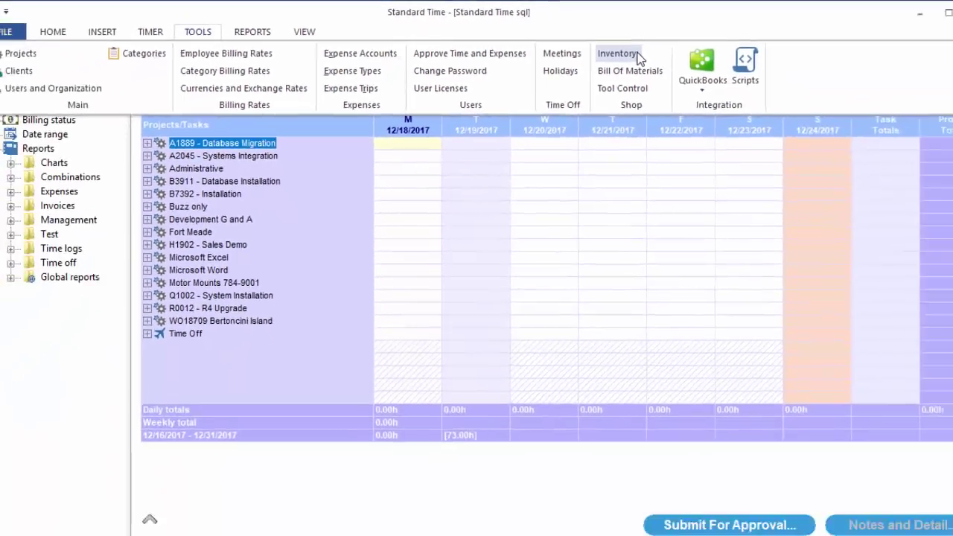
click(899, 98)
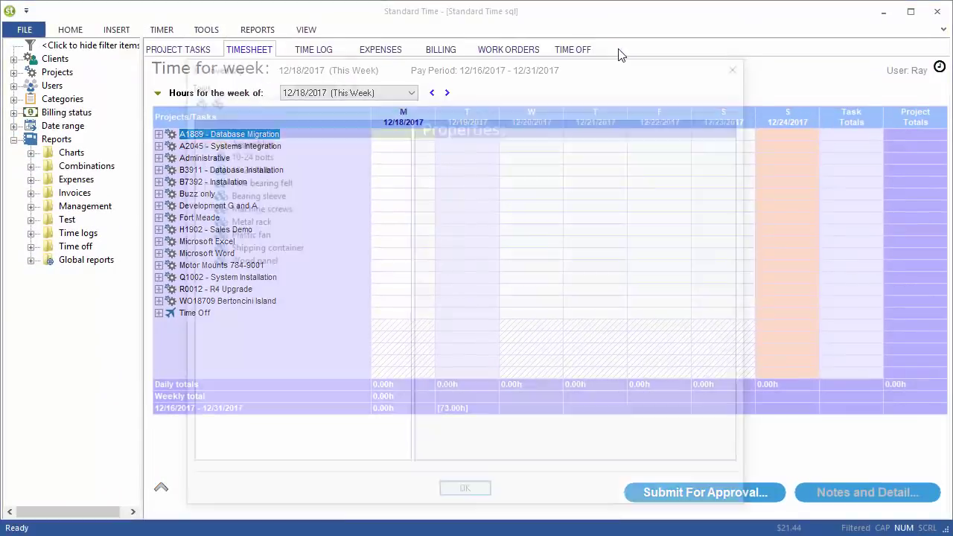
click(219, 263)
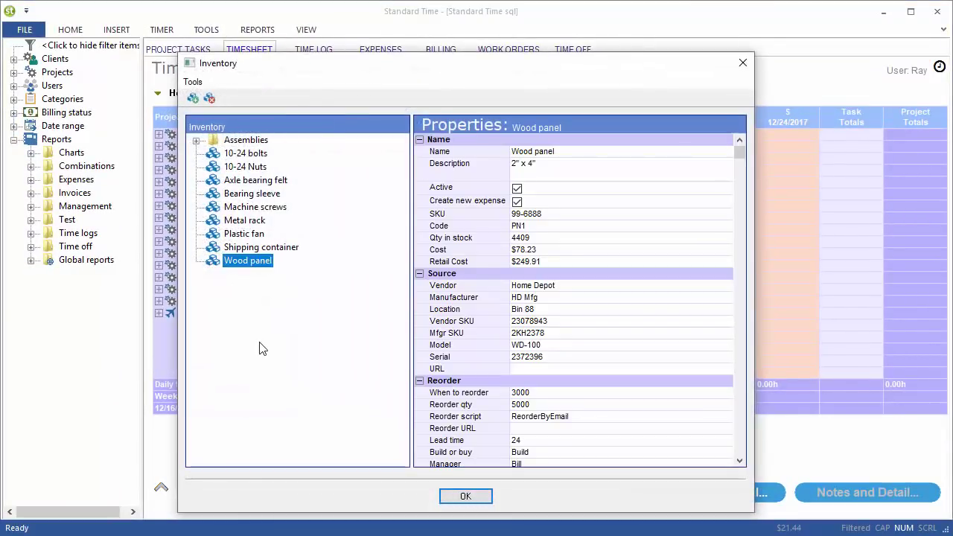
click(554, 150)
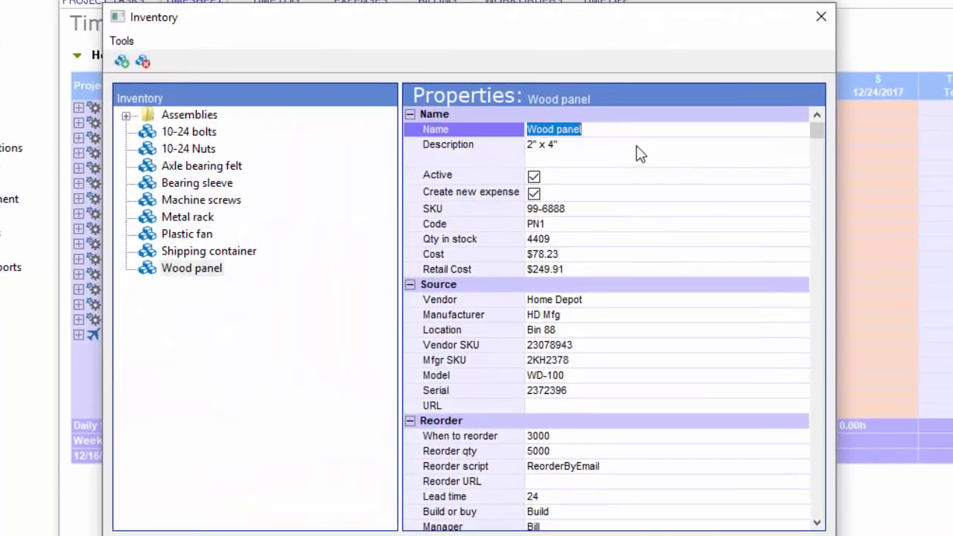
click(639, 153)
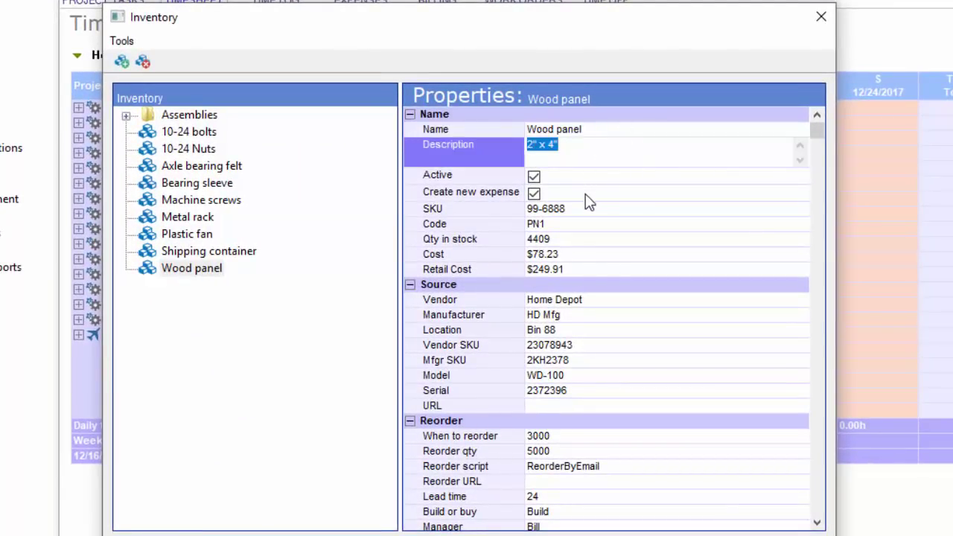
click(585, 194)
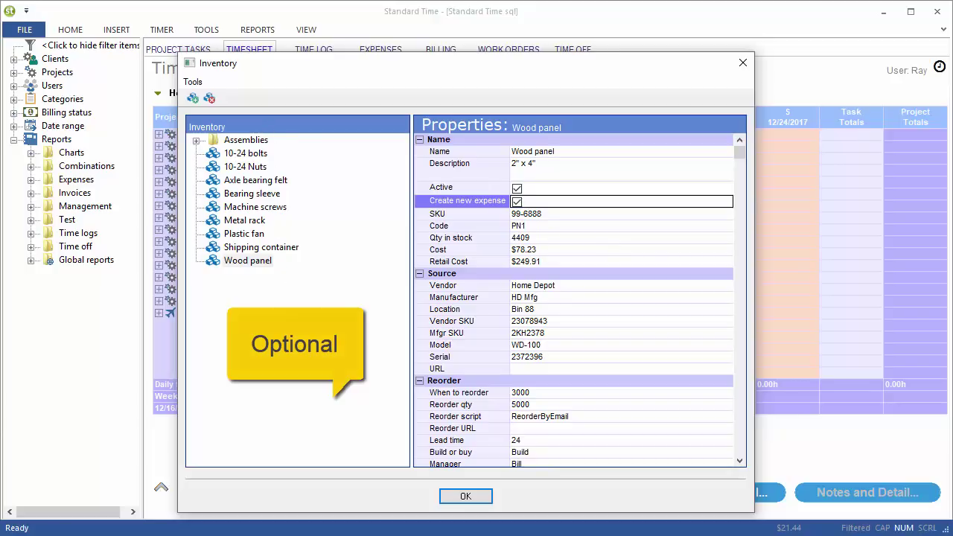
Check the stock quantities of the metal rack and wood panel, review the wood panel's reorder threshold and script, and close the inventory
click(238, 222)
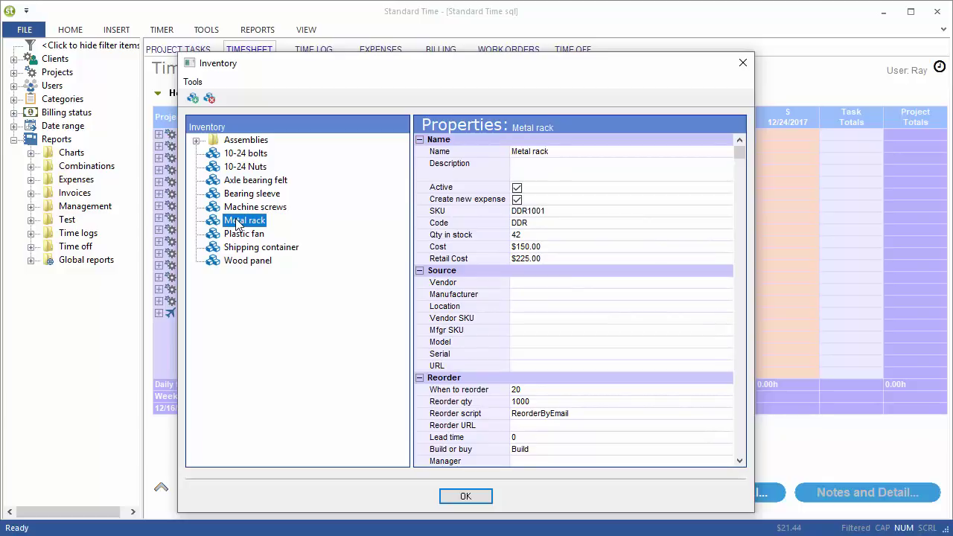
click(551, 239)
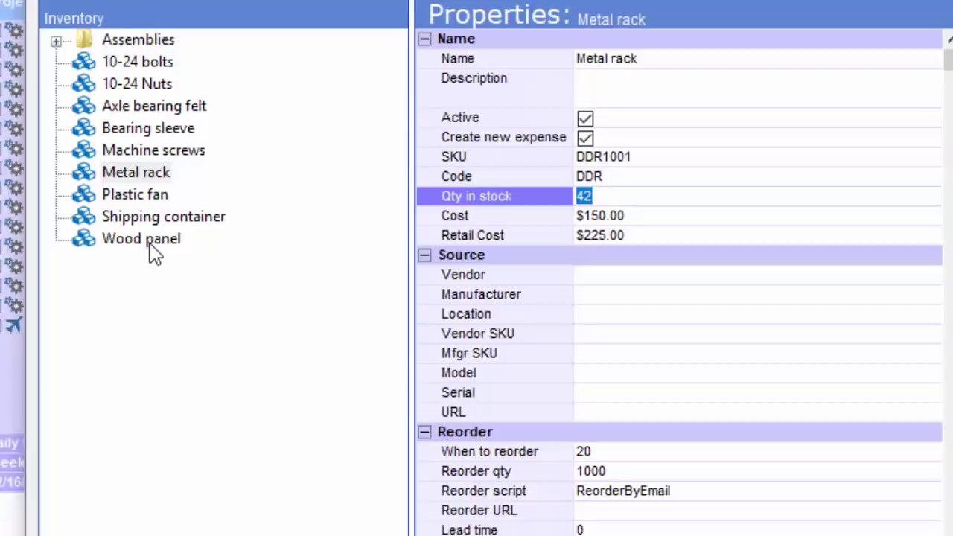
click(252, 261)
click(663, 188)
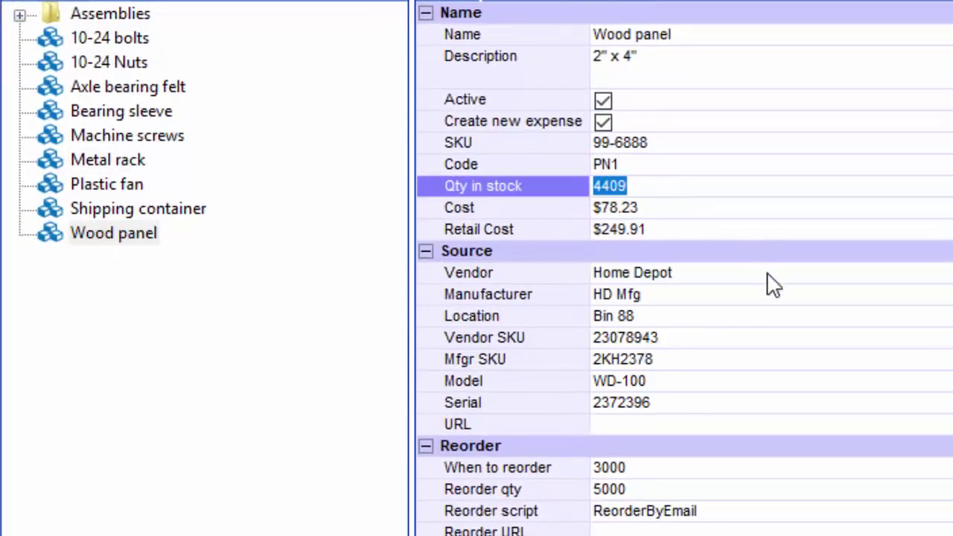
click(673, 468)
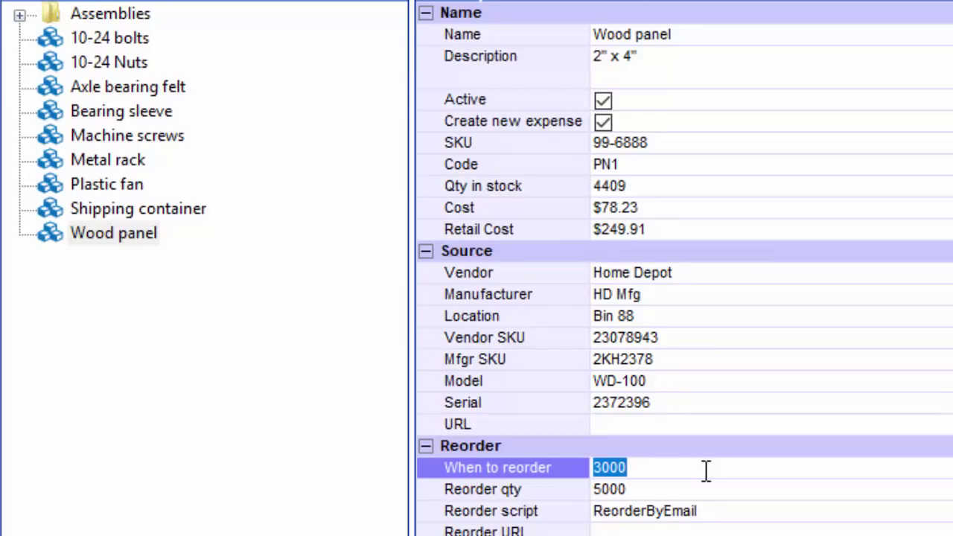
click(744, 514)
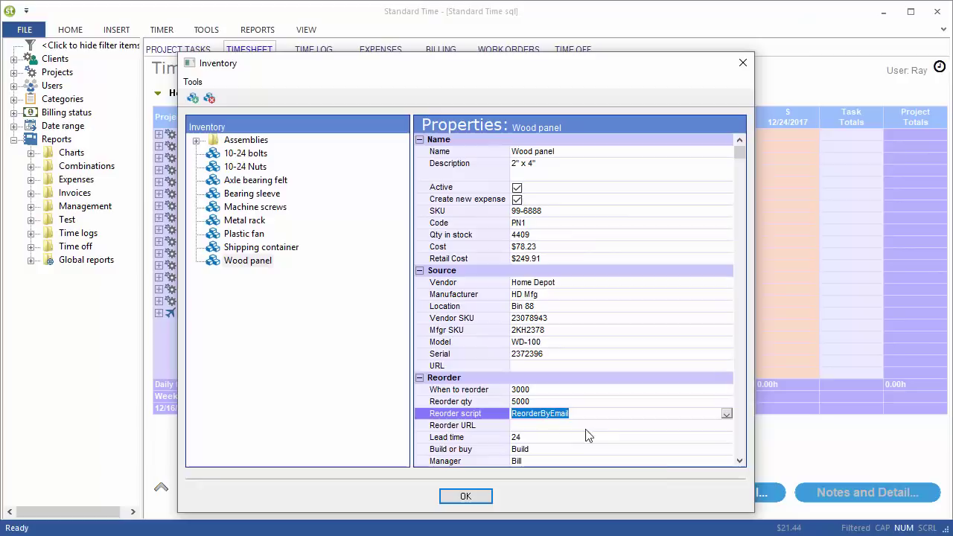
click(466, 497)
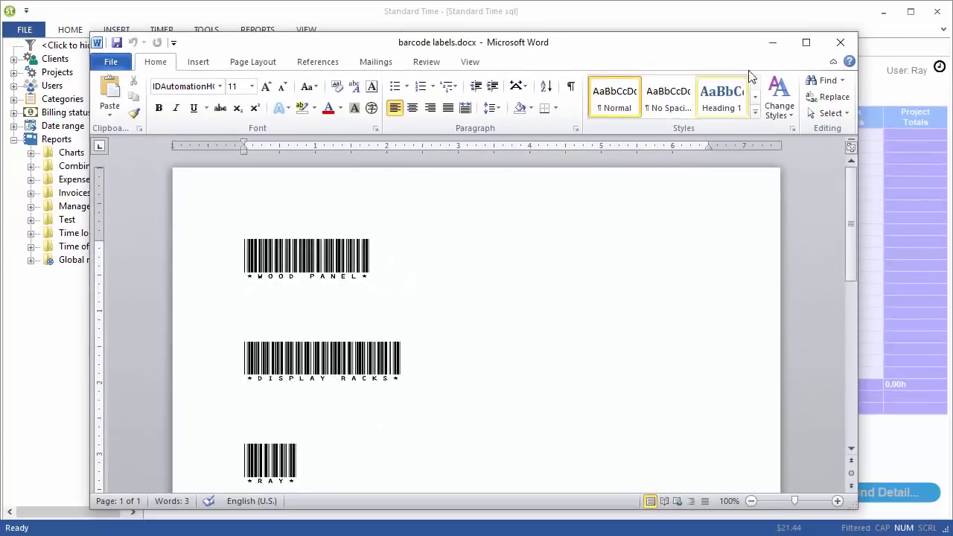
Return from the barcode labels document to Standard Time and scan WOOD PANEL in the barcode window, then close it
click(797, 29)
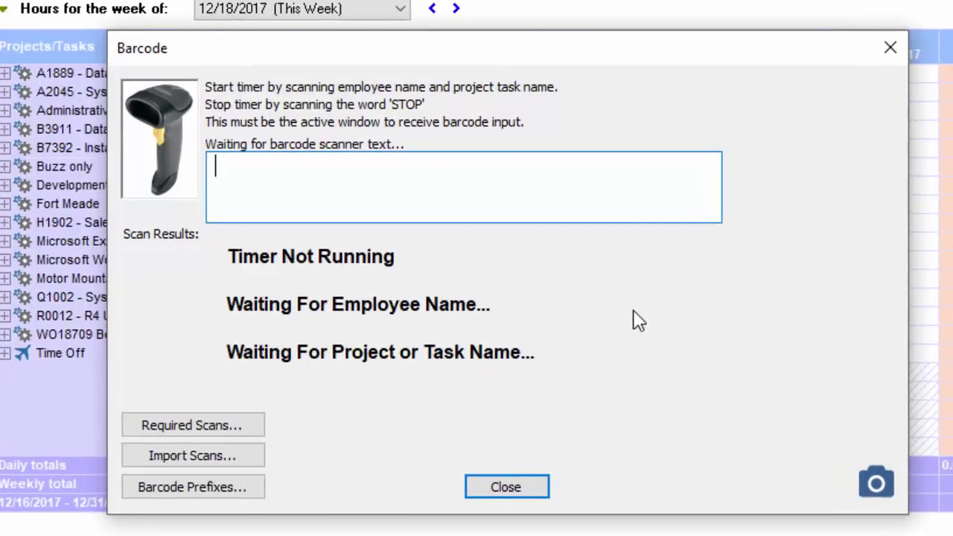
text(WOOD PANEL)
key(Return)
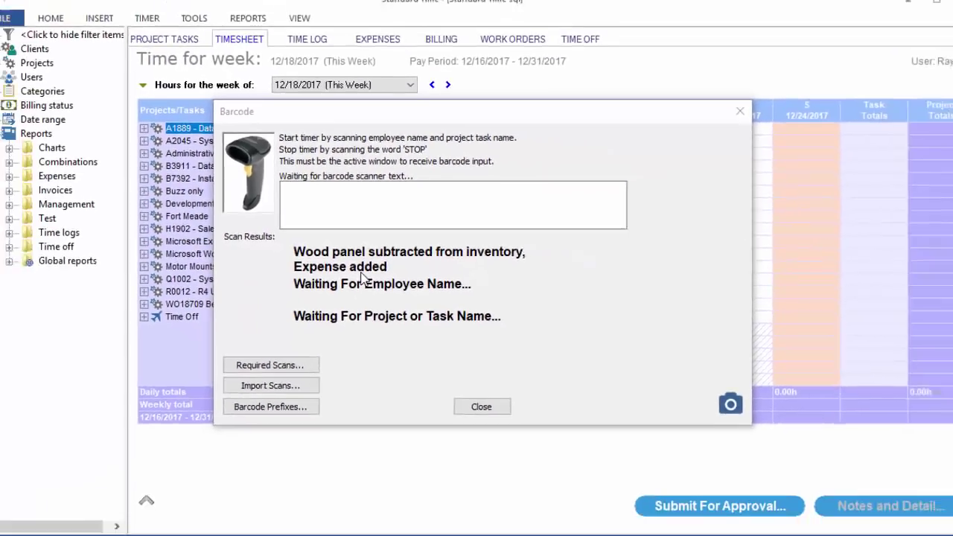
click(478, 405)
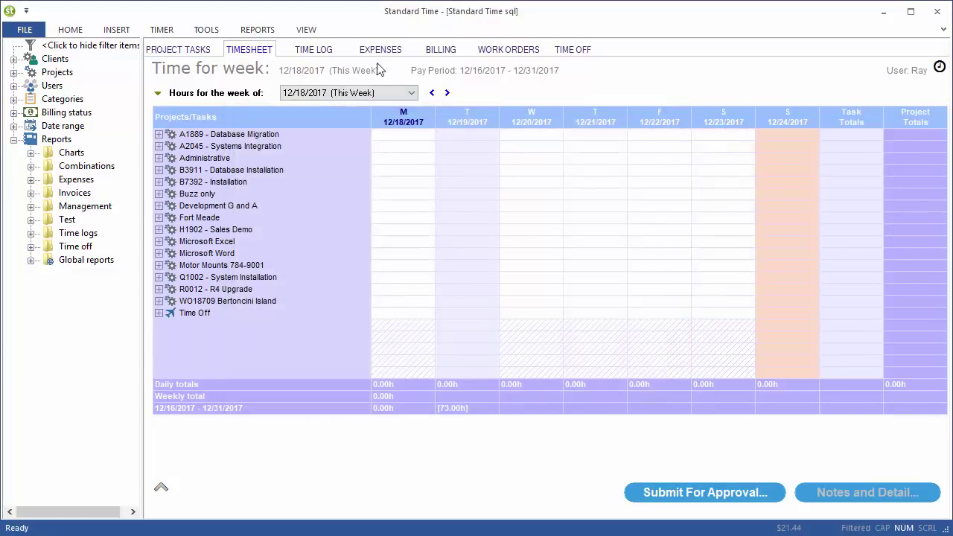
Examine the price and description of the newest Wood panel expense record, closing it without saving
click(385, 49)
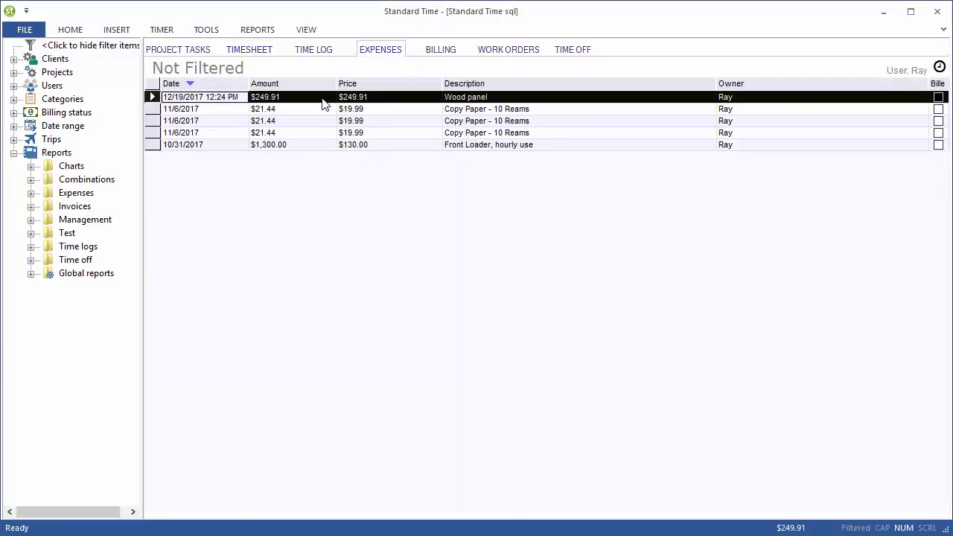
double_click(323, 100)
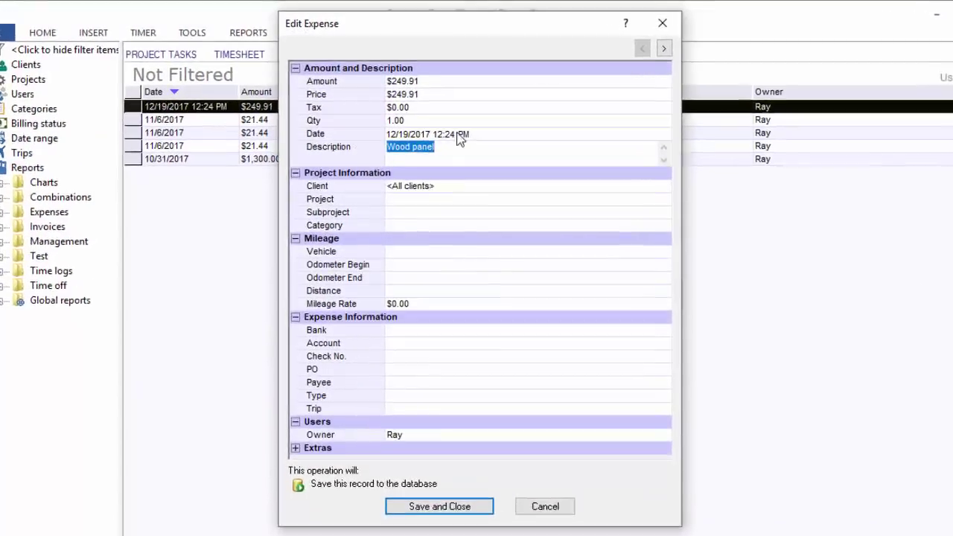
click(493, 93)
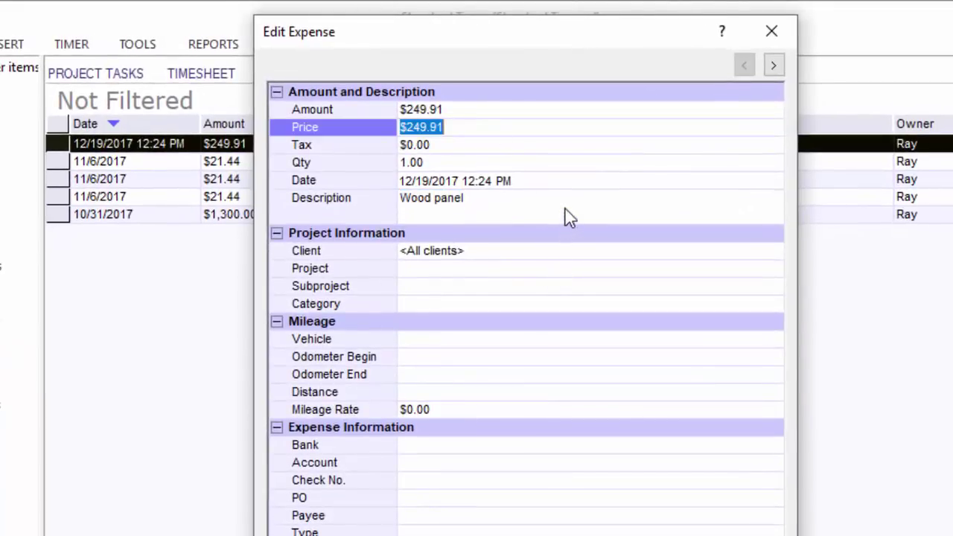
click(566, 216)
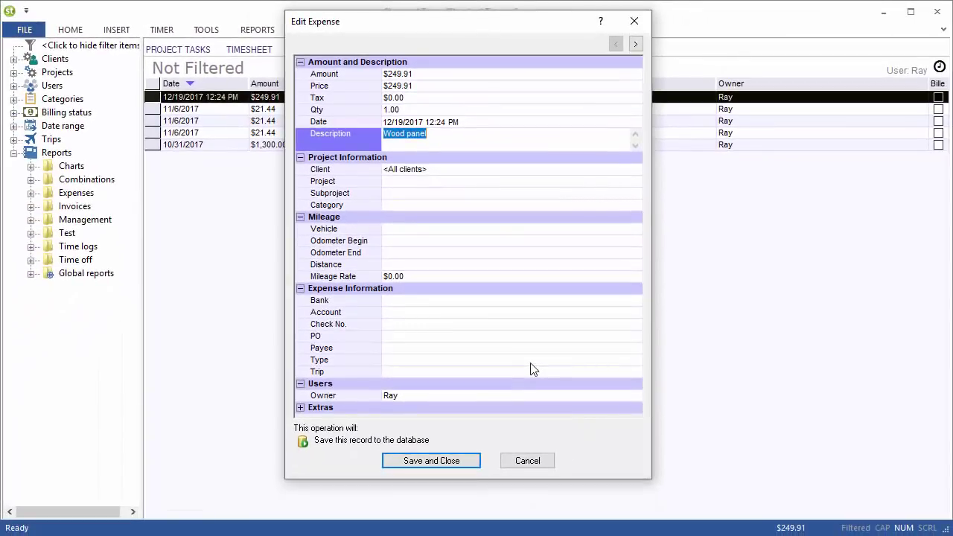
click(544, 461)
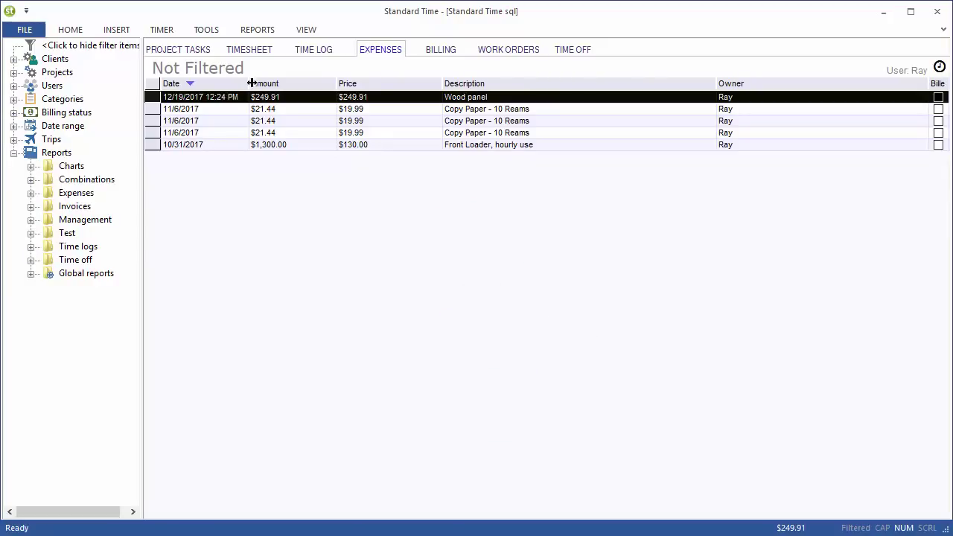
Show the timesheet as an Expense Sheet and expand the A1889 - Database Migration project
click(249, 49)
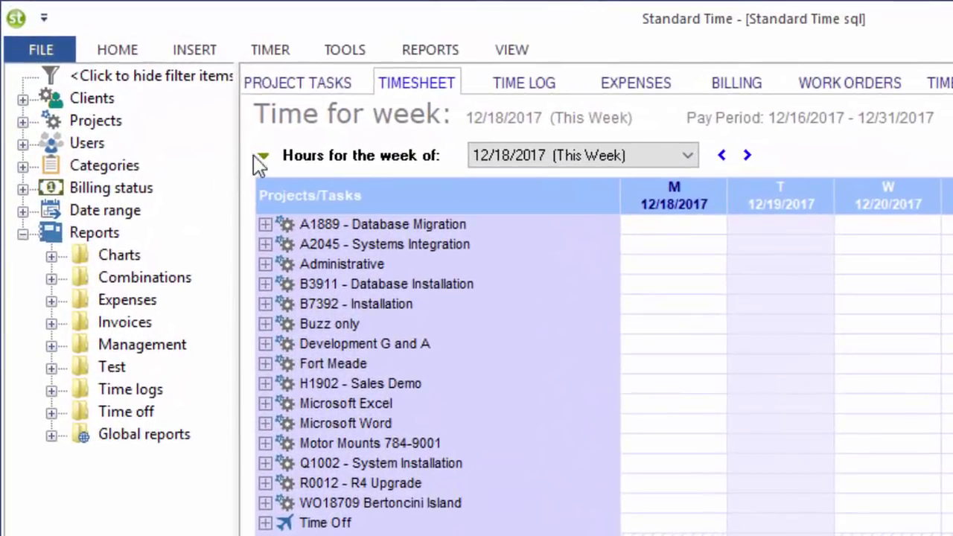
click(265, 157)
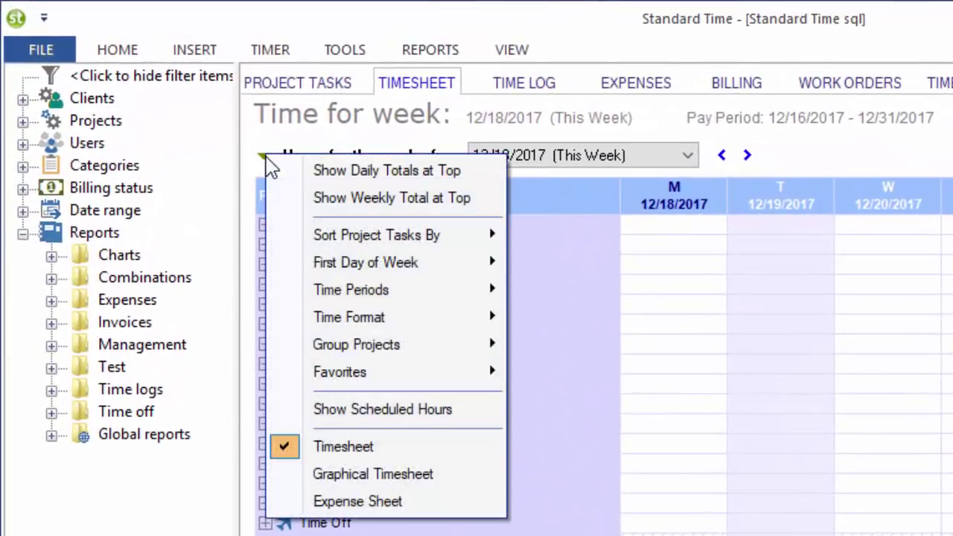
click(453, 504)
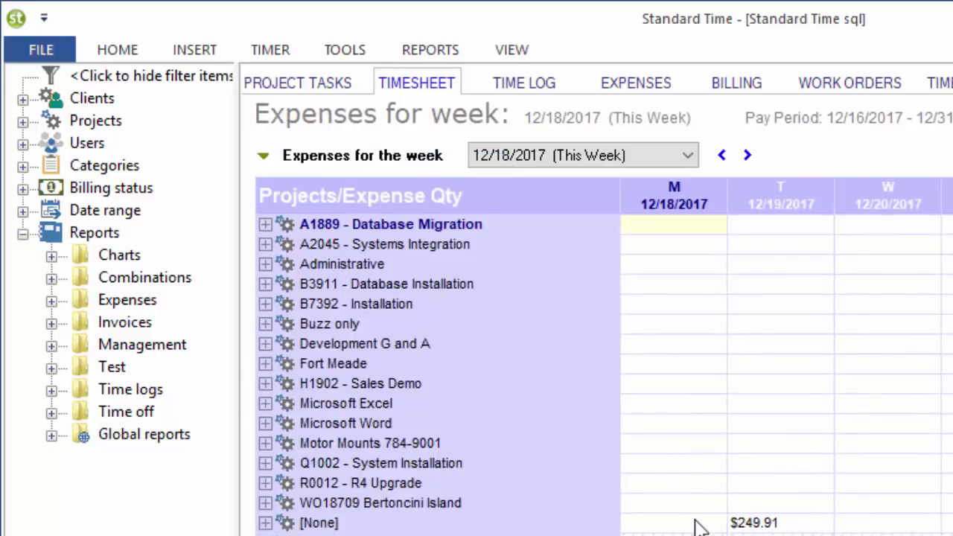
click(265, 225)
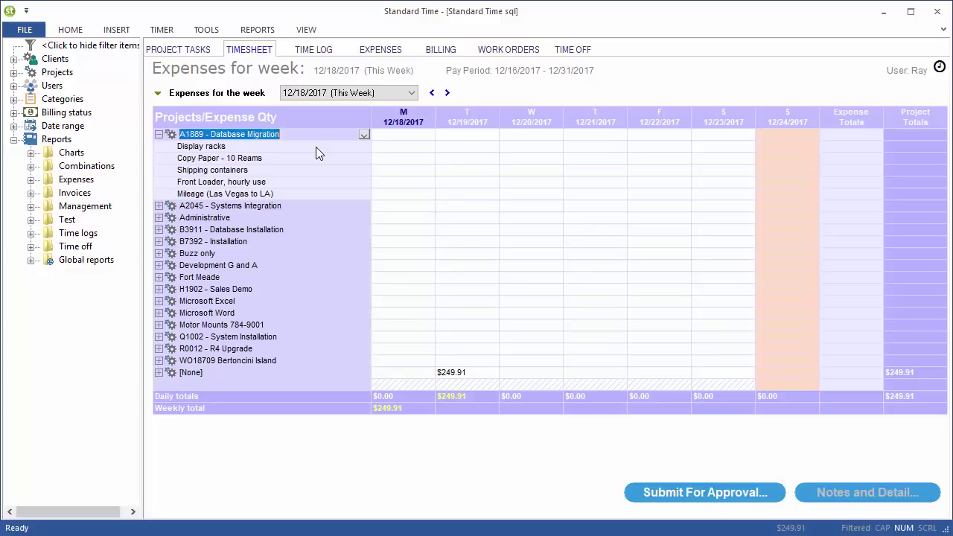
Inspect the inventory item and description of the Display racks expense template under A1889 - Database Migration, and close it without saving
double_click(316, 147)
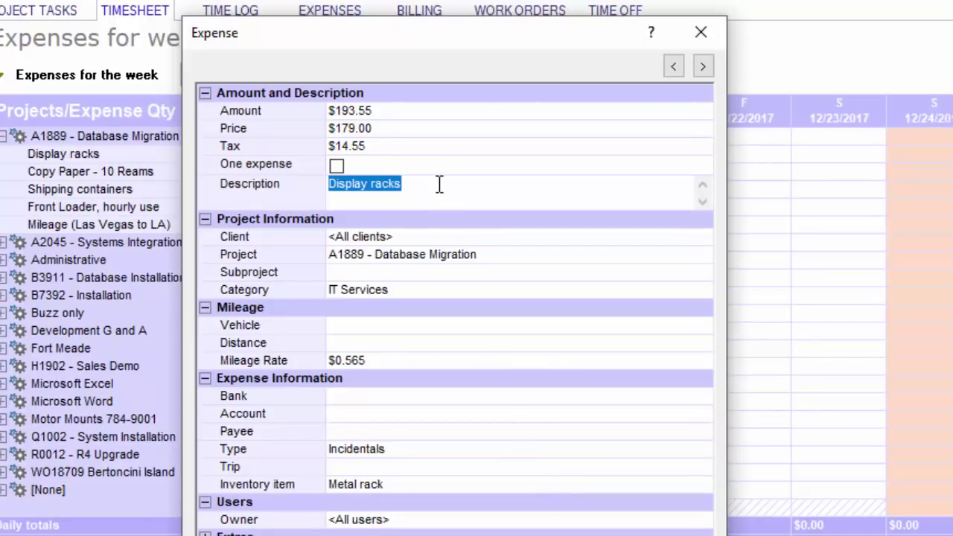
click(475, 490)
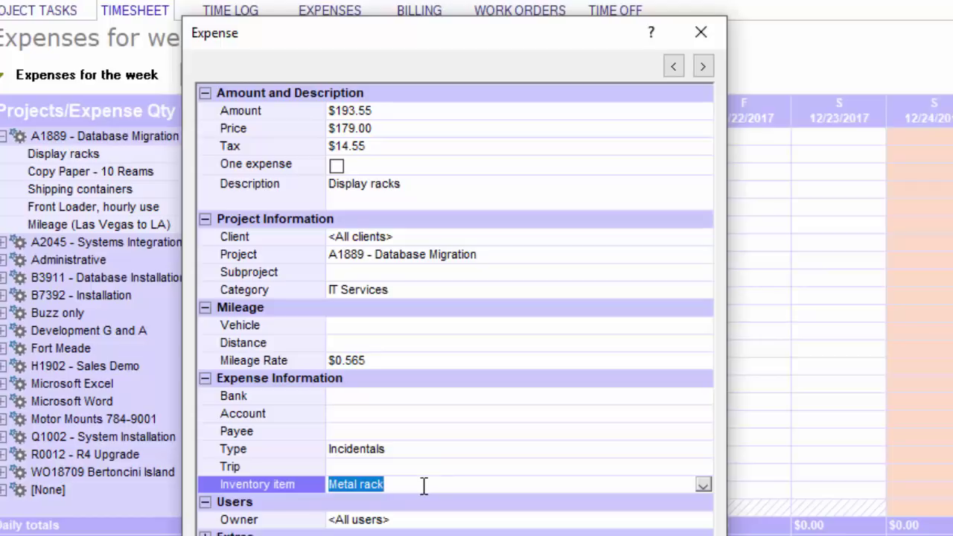
click(440, 195)
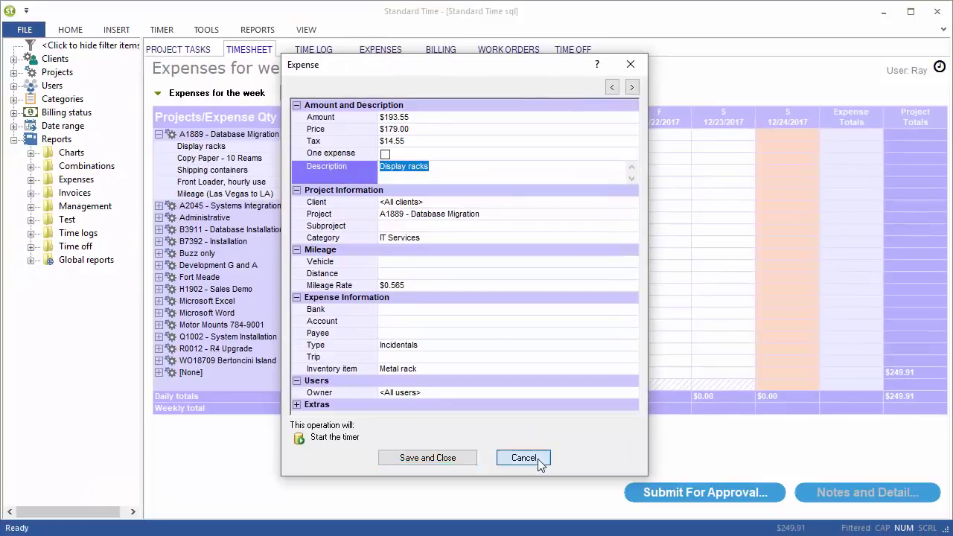
click(532, 529)
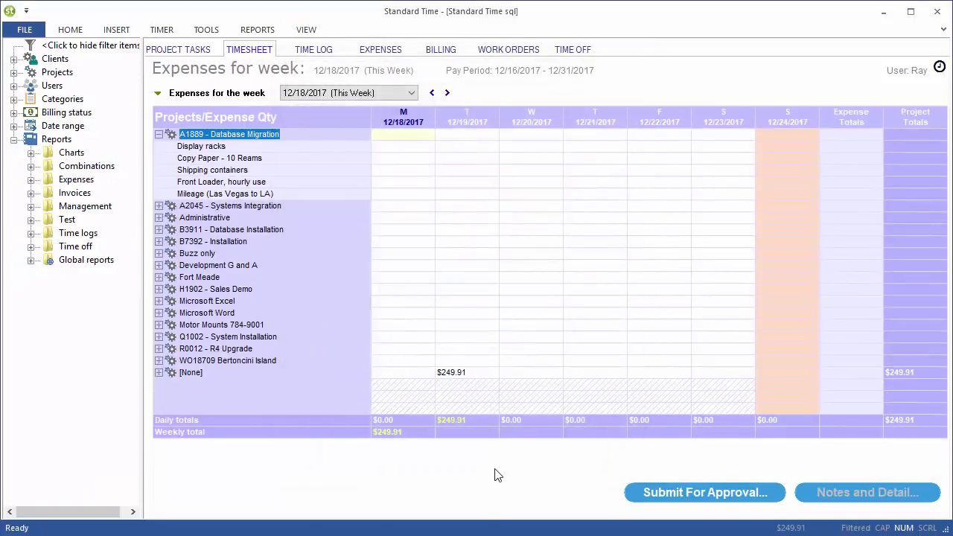
Record a barcode scan of the employee's name followed by DISPLAY RACKS, and close the barcode window
key(ctrl+b)
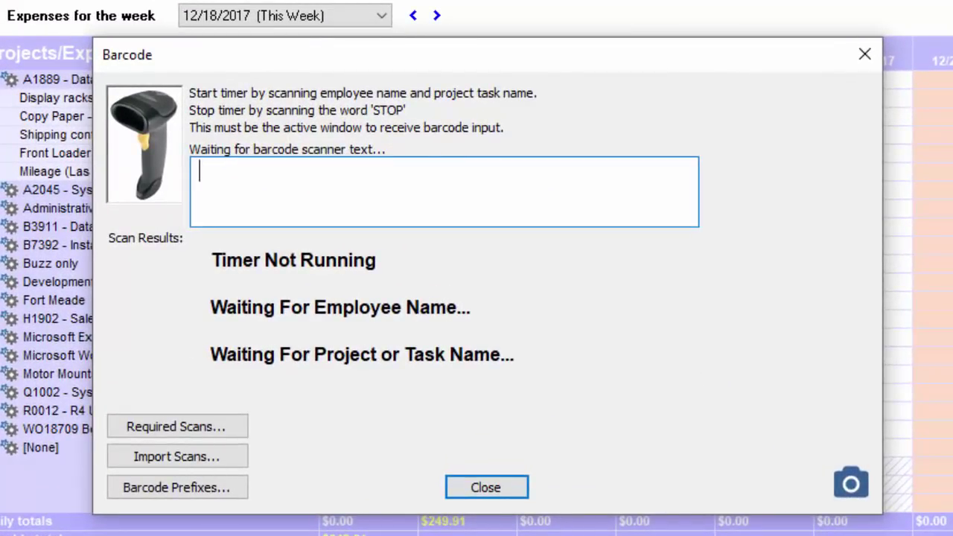
text(RAY)
key(Return)
text(DISPLAY RACKS)
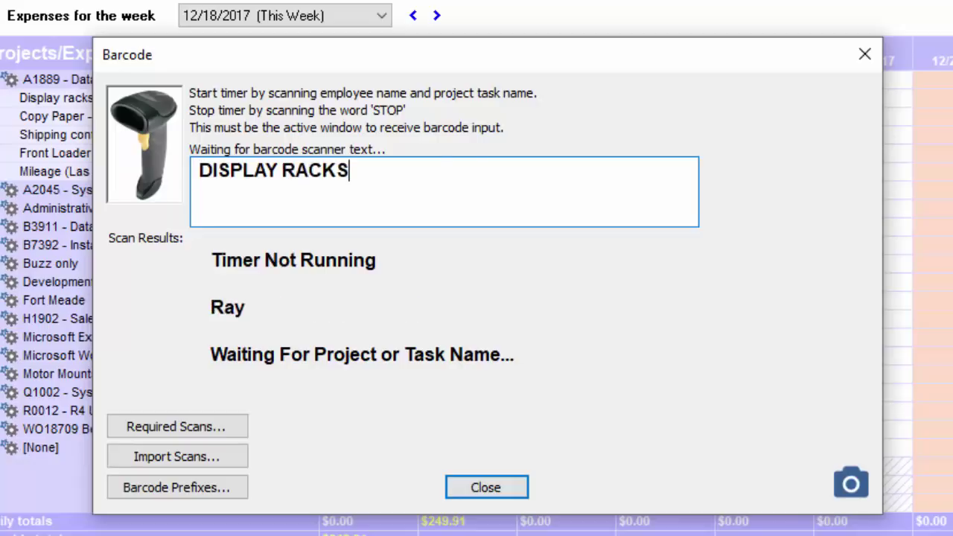
key(Return)
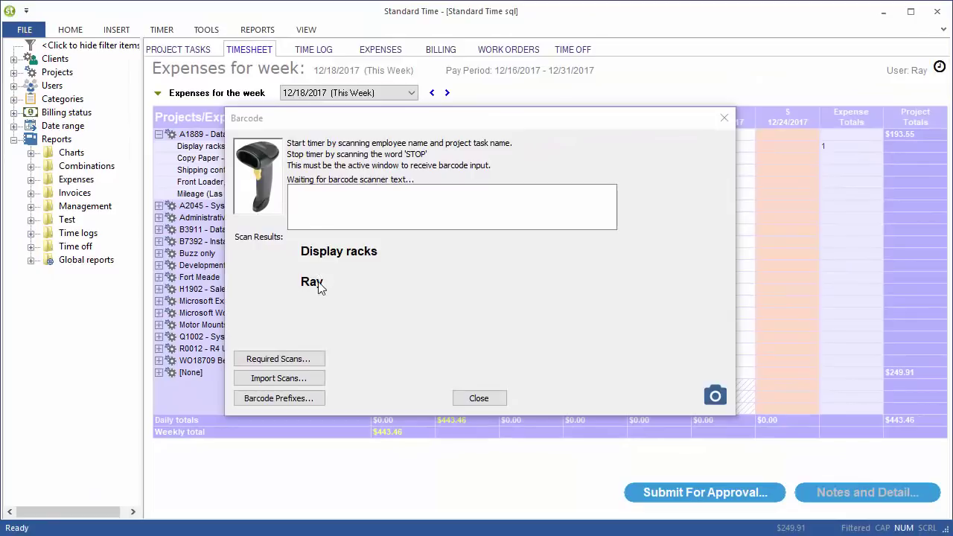
click(484, 398)
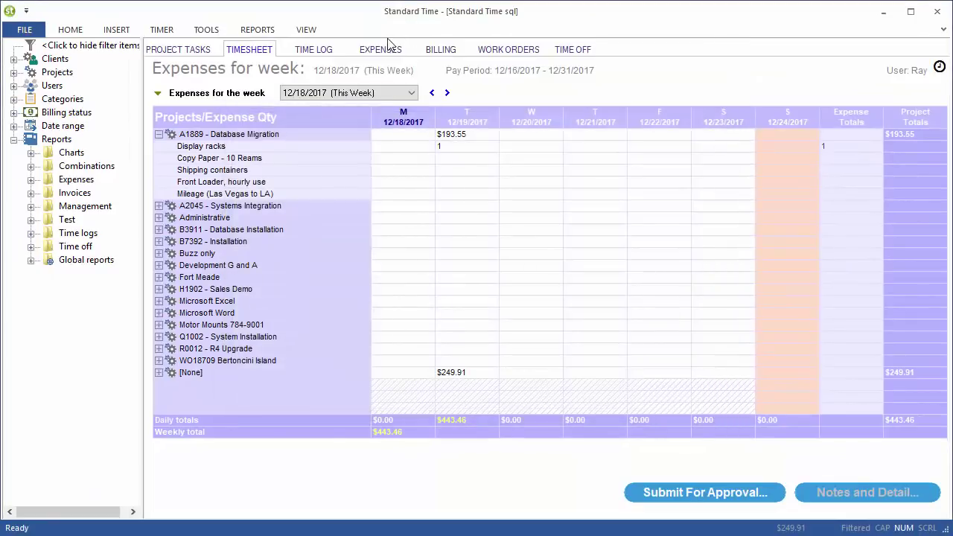
Open the newest Display racks expense record and examine its price, tax, amount and description
click(382, 49)
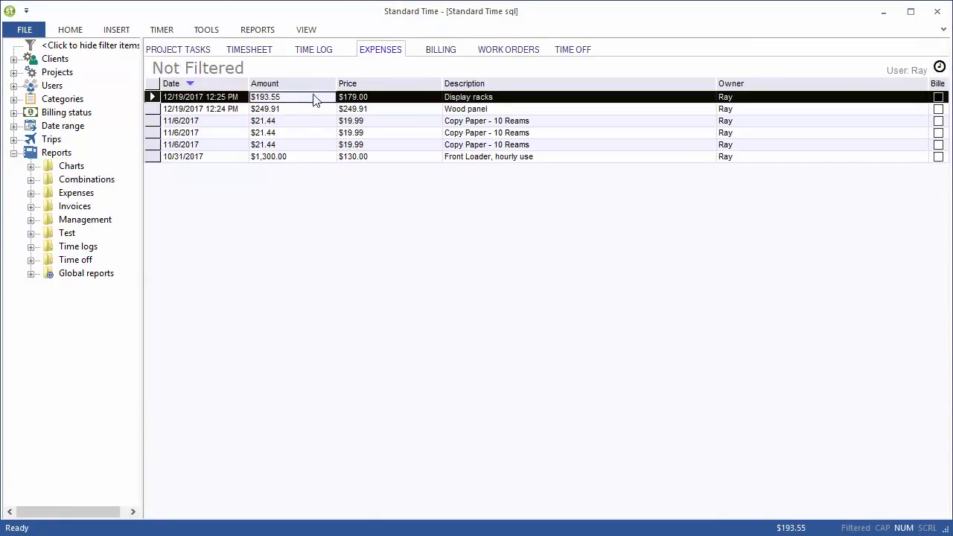
double_click(315, 103)
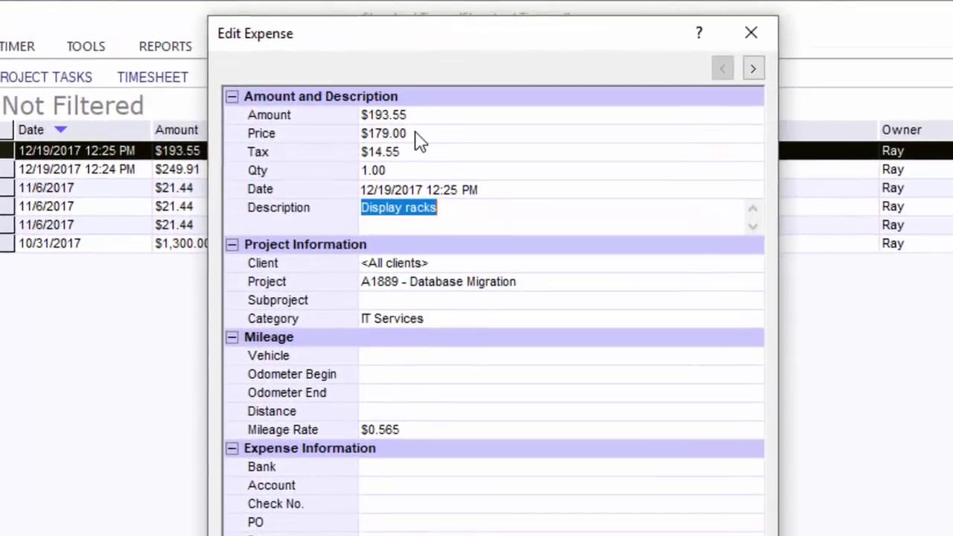
click(420, 88)
key(Tab)
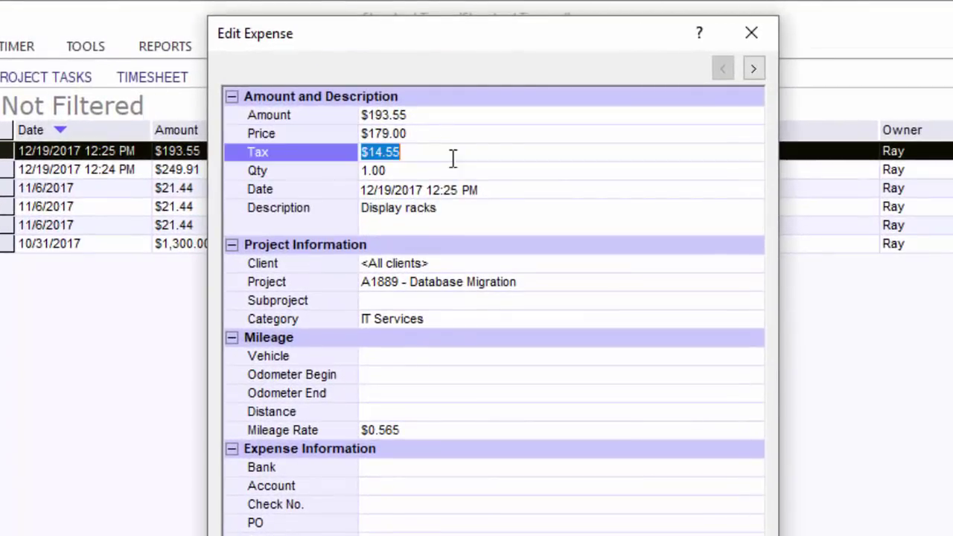
key(shift+Tab)
key(shift+Tab)
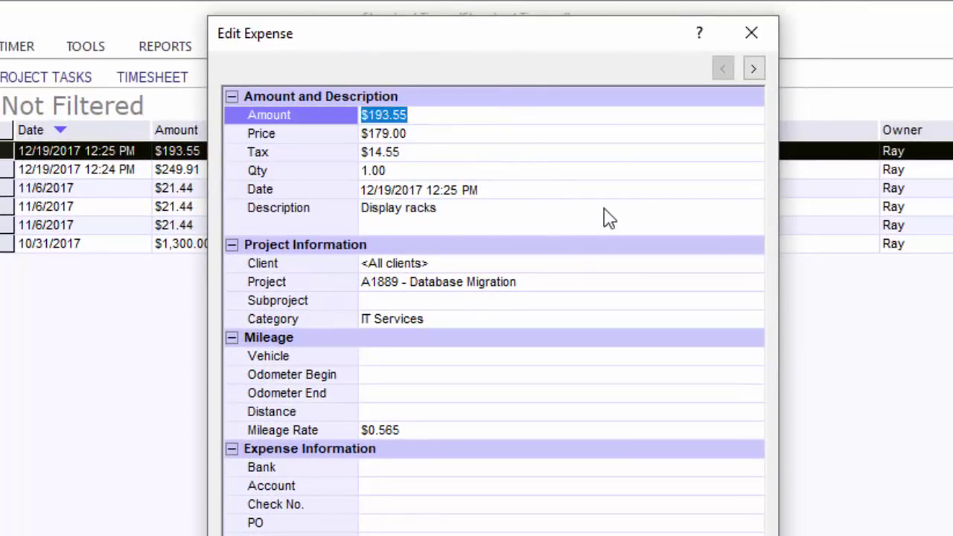
click(562, 233)
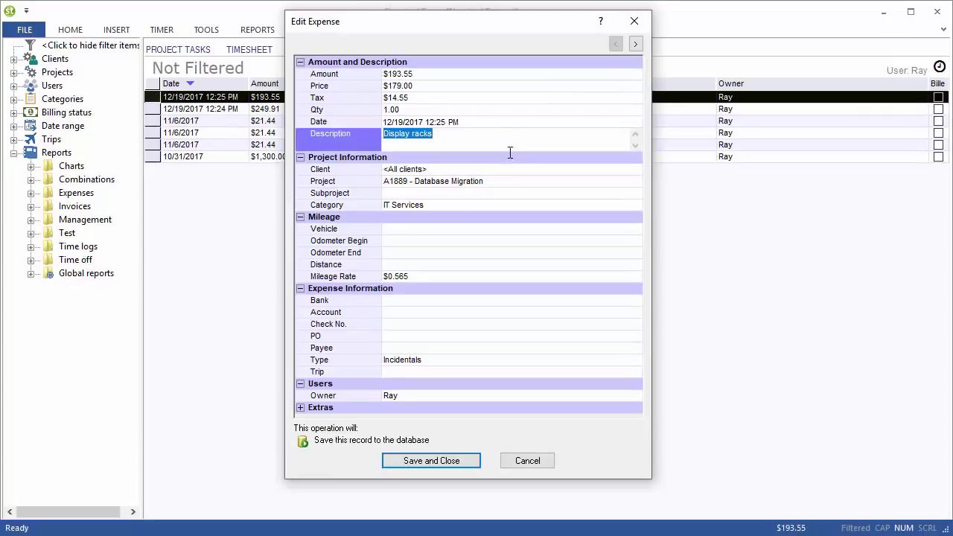
Examine the record's project information, mileage rate and expense type, close it without saving, and keep the Display racks row selected in the list
click(521, 185)
click(508, 205)
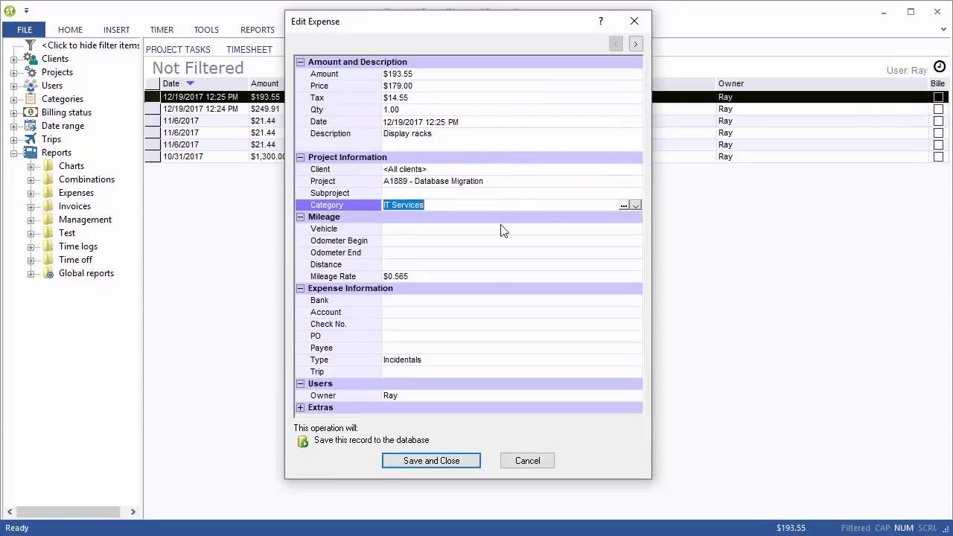
click(501, 276)
click(502, 360)
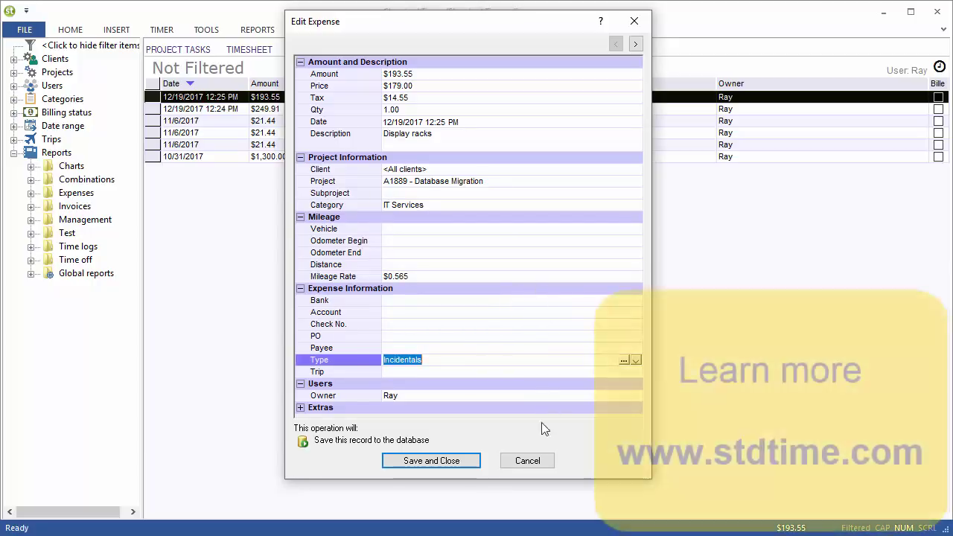
click(521, 460)
key(Down)
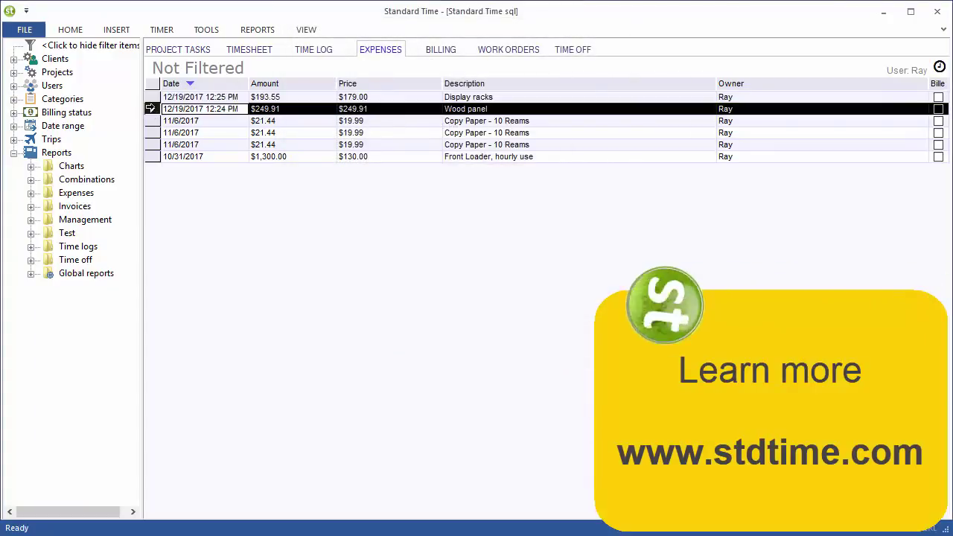
click(201, 97)
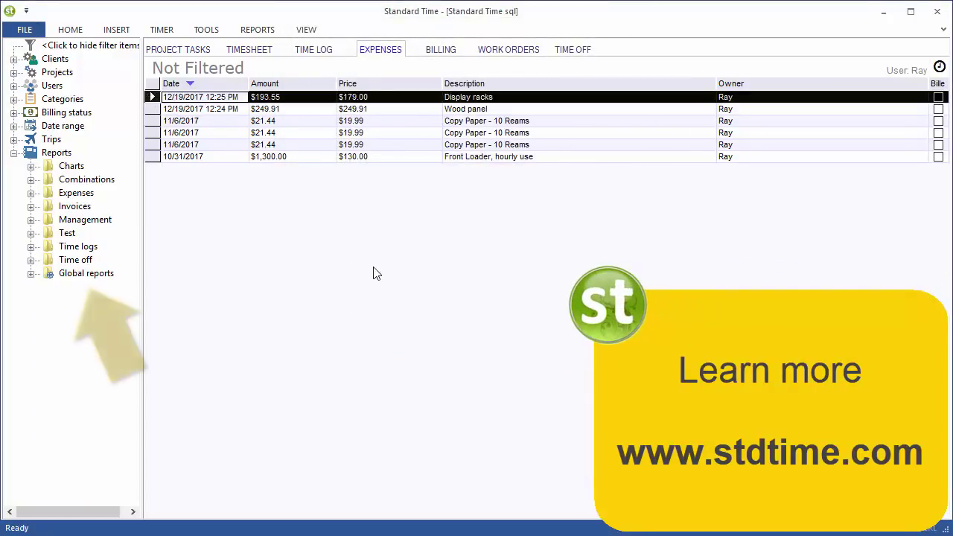
Show the inventory properties of Wood panel and examine its Create new expense option
click(207, 31)
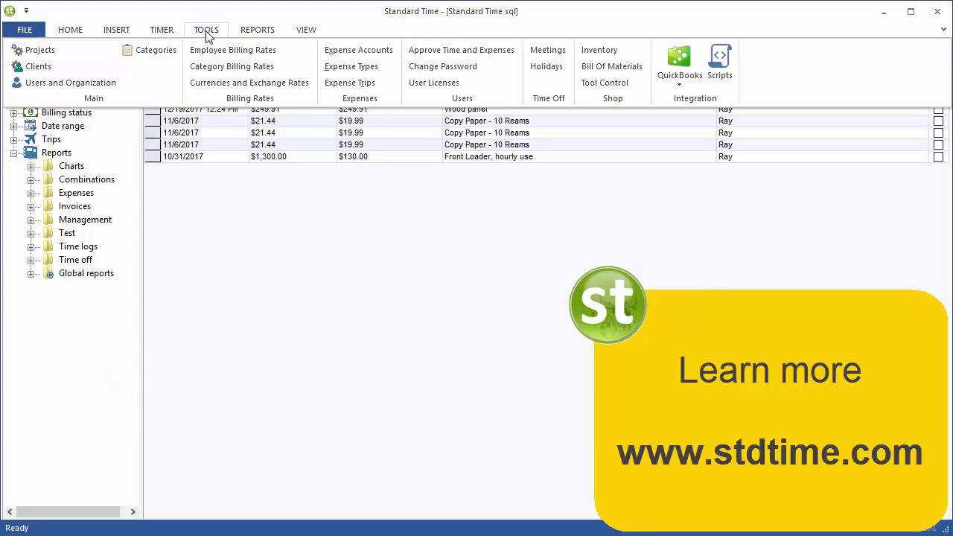
click(600, 52)
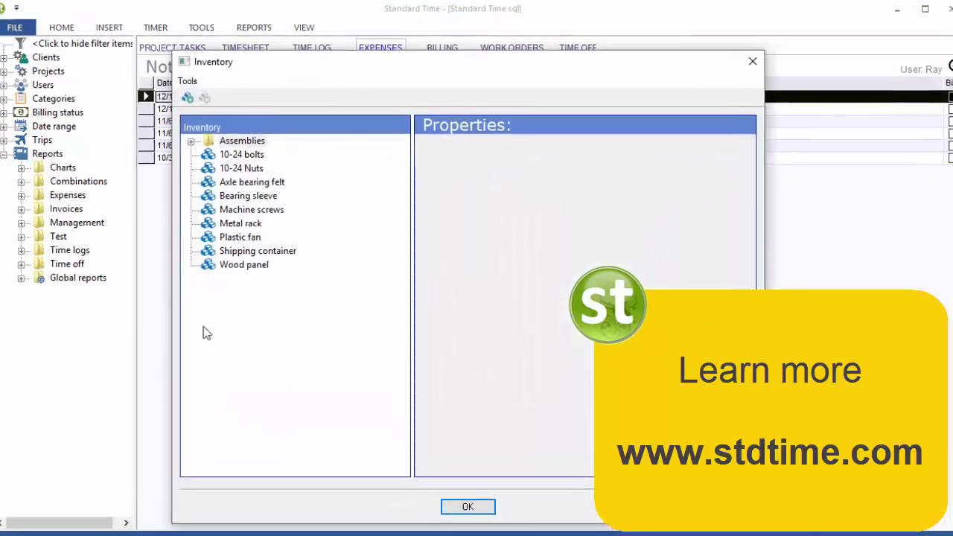
click(233, 265)
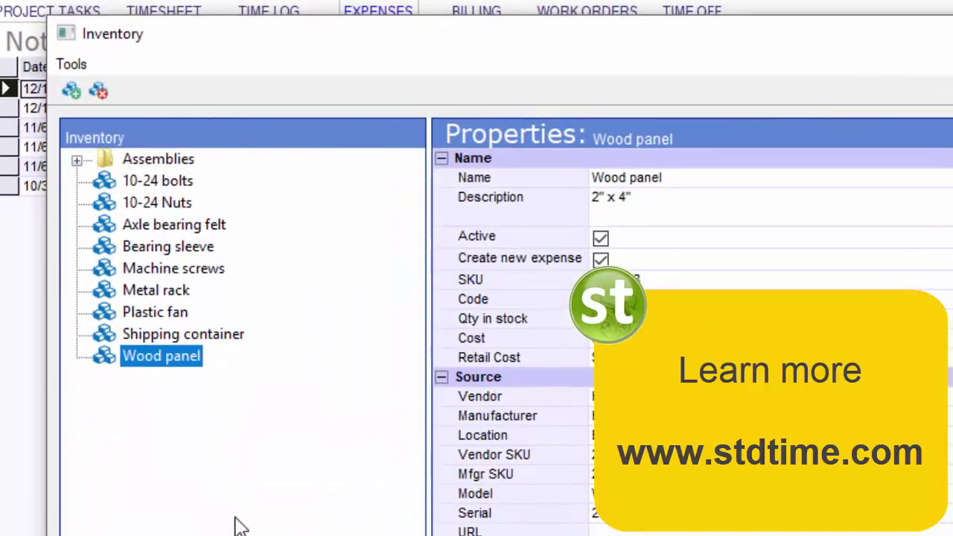
click(663, 261)
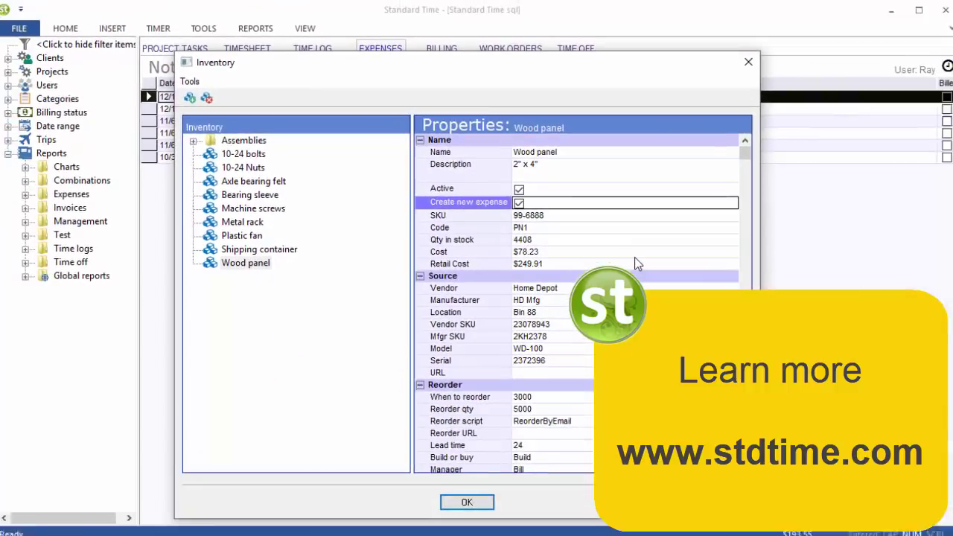